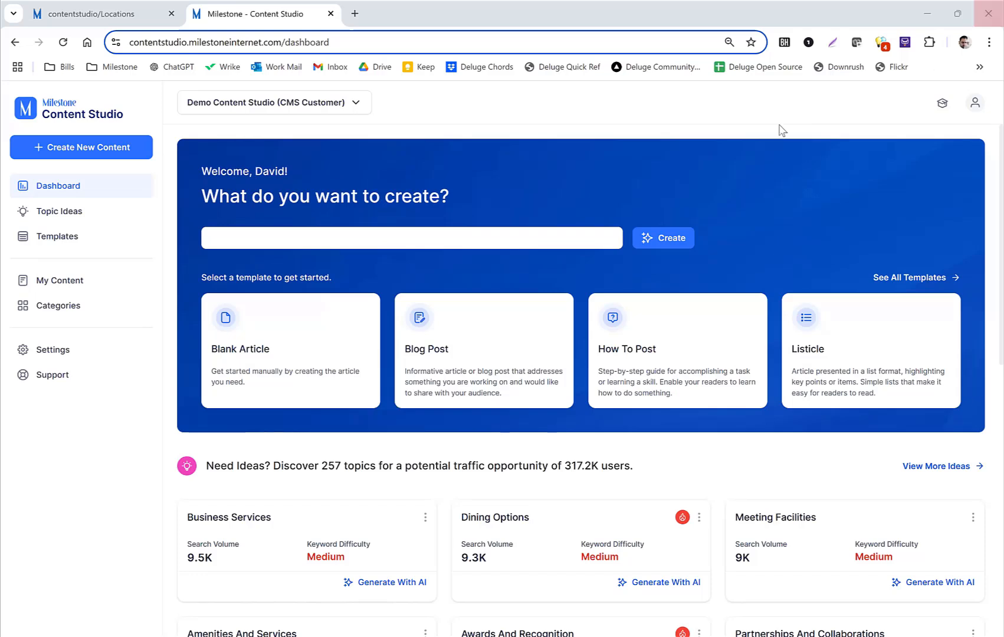
Start creating new content from the dashboard on the topic "things to do in san francisco"
{"action": "left_click", "coordinate": [507, 237]}
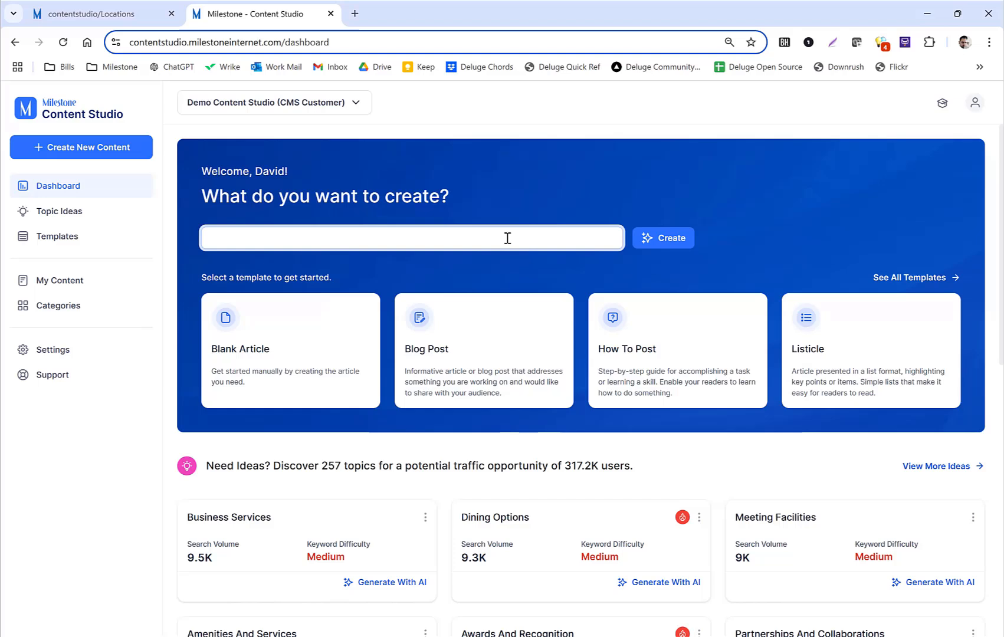
{"action": "type", "text": "things to do in san francisco"}
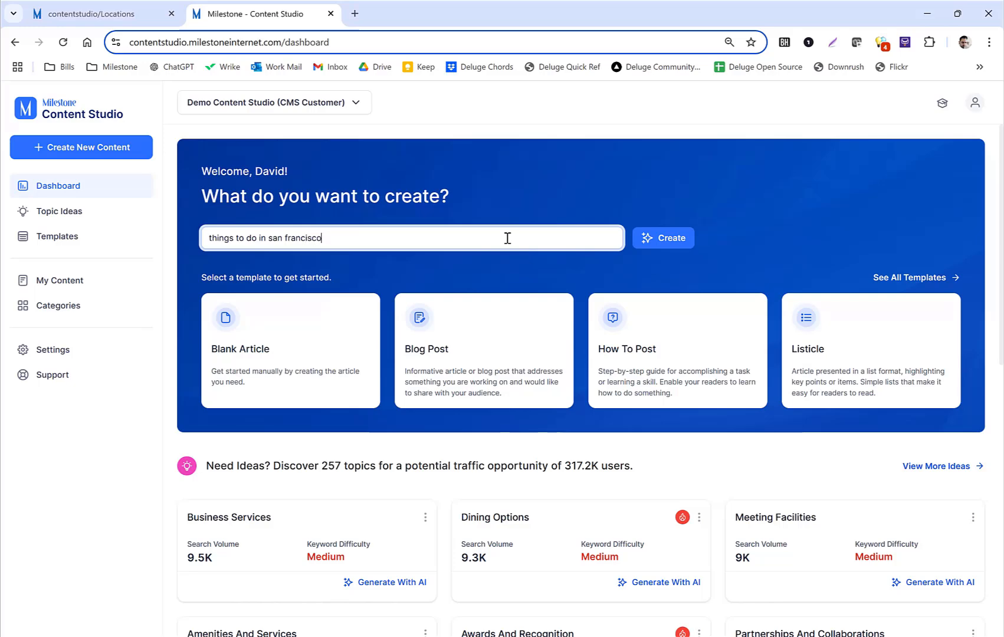
{"action": "left_click", "coordinate": [674, 233]}
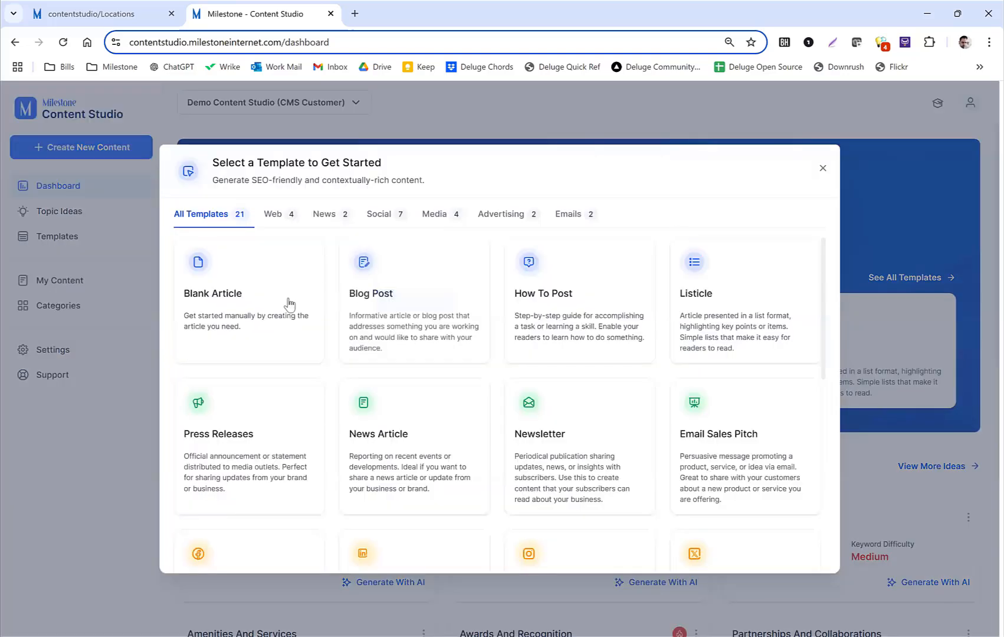
Look through all templates and the Web, News and Social categories, and close the template selection
{"action": "mouse_move", "coordinate": [256, 307]}
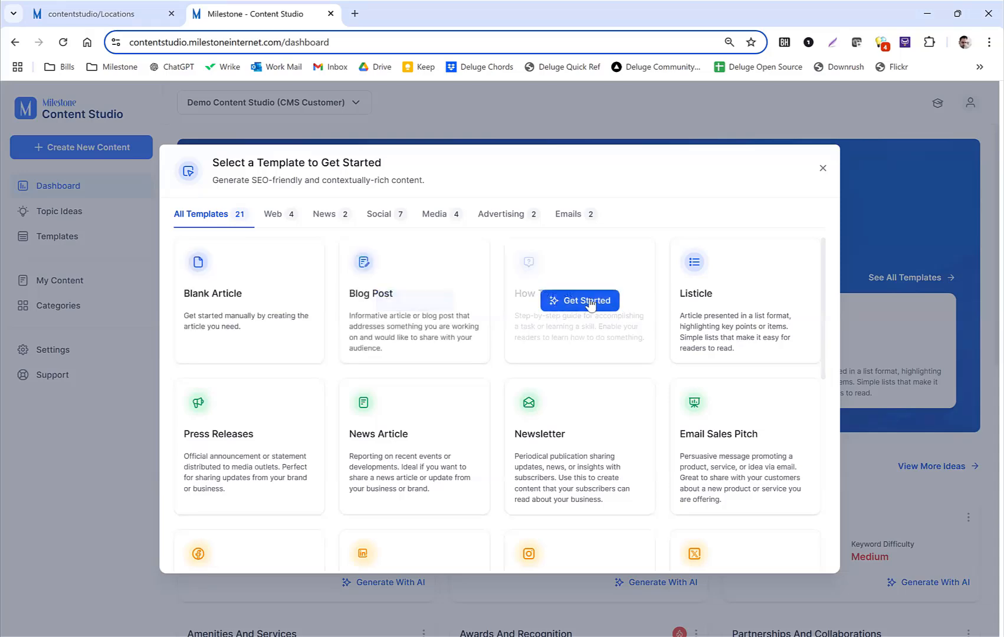
{"action": "scroll", "coordinate": [622, 360], "scroll_direction": "down", "scroll_amount": 2}
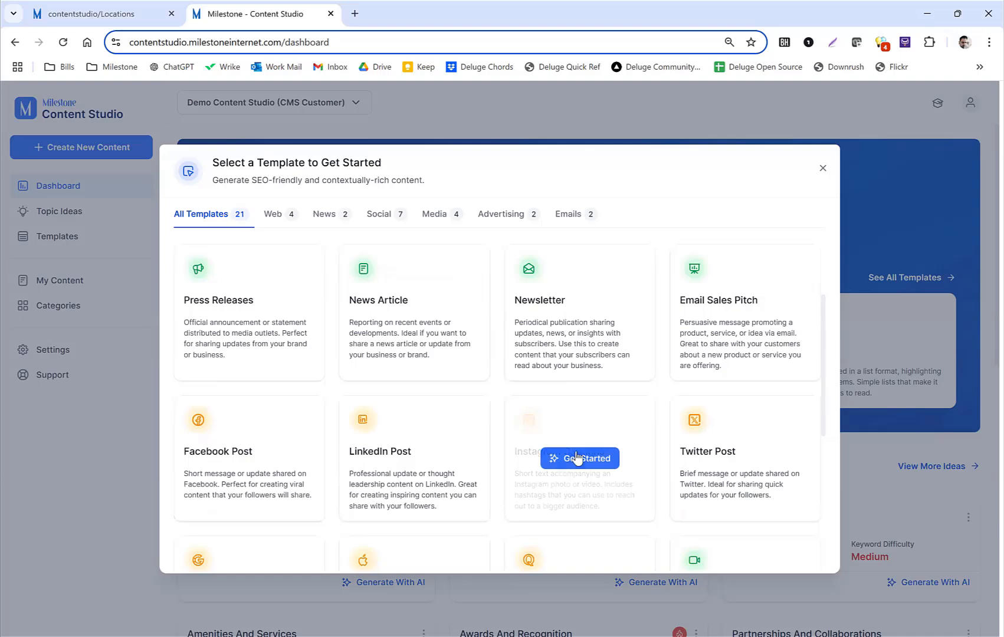
{"action": "left_click", "coordinate": [273, 219]}
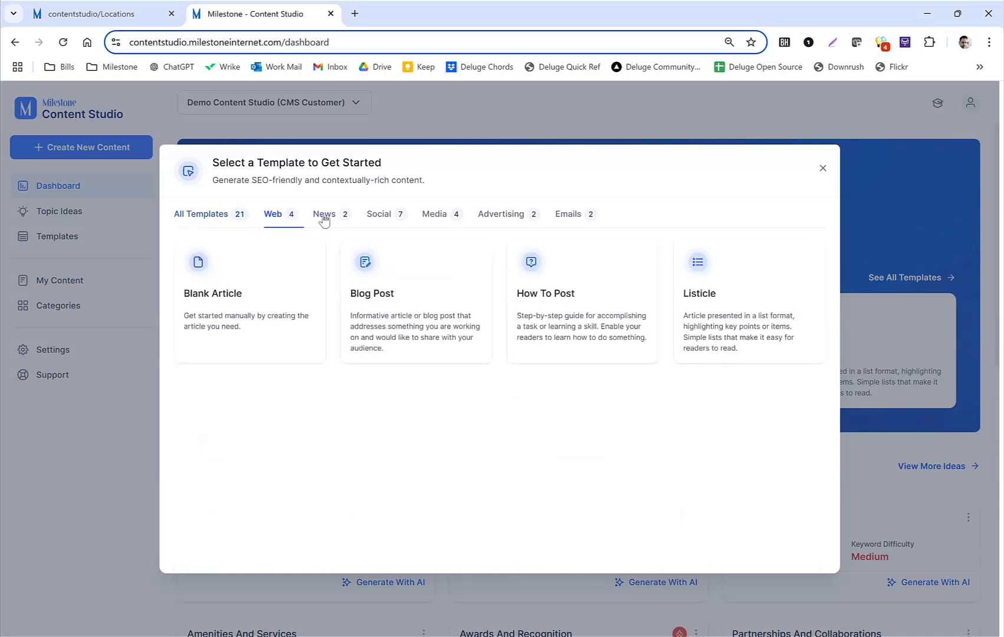
{"action": "left_click", "coordinate": [325, 217]}
{"action": "left_click", "coordinate": [377, 218]}
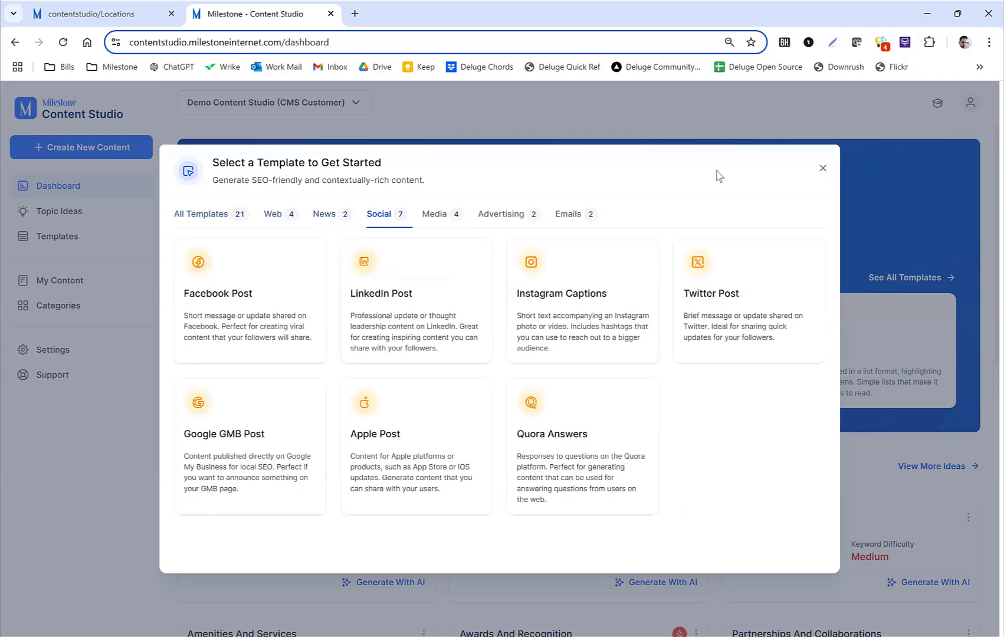
{"action": "left_click", "coordinate": [821, 171]}
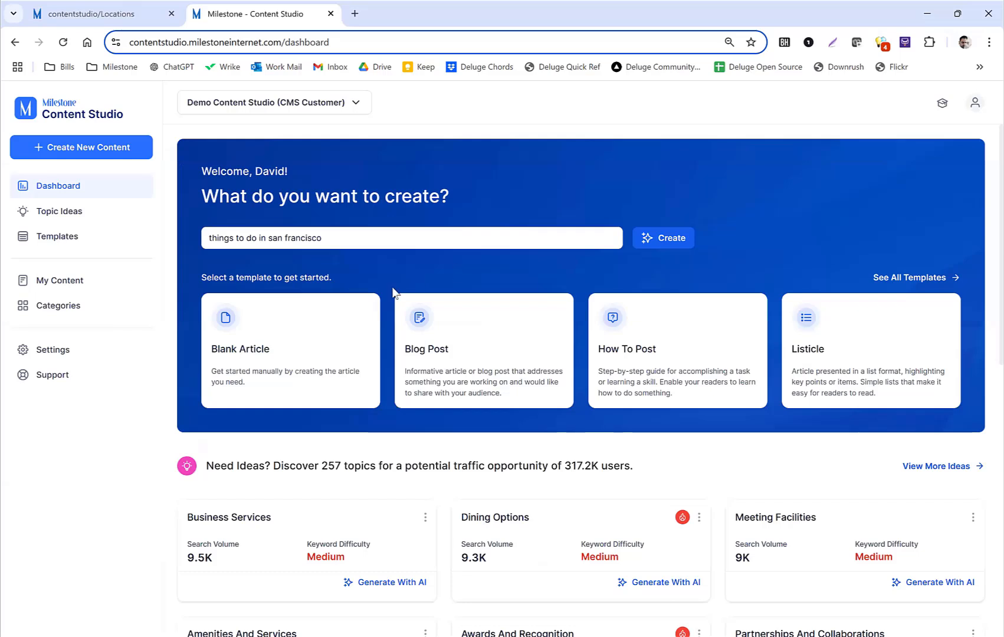
Open the full template library from the dashboard and look through all the available templates
{"action": "mouse_move", "coordinate": [334, 340]}
{"action": "mouse_move", "coordinate": [488, 350]}
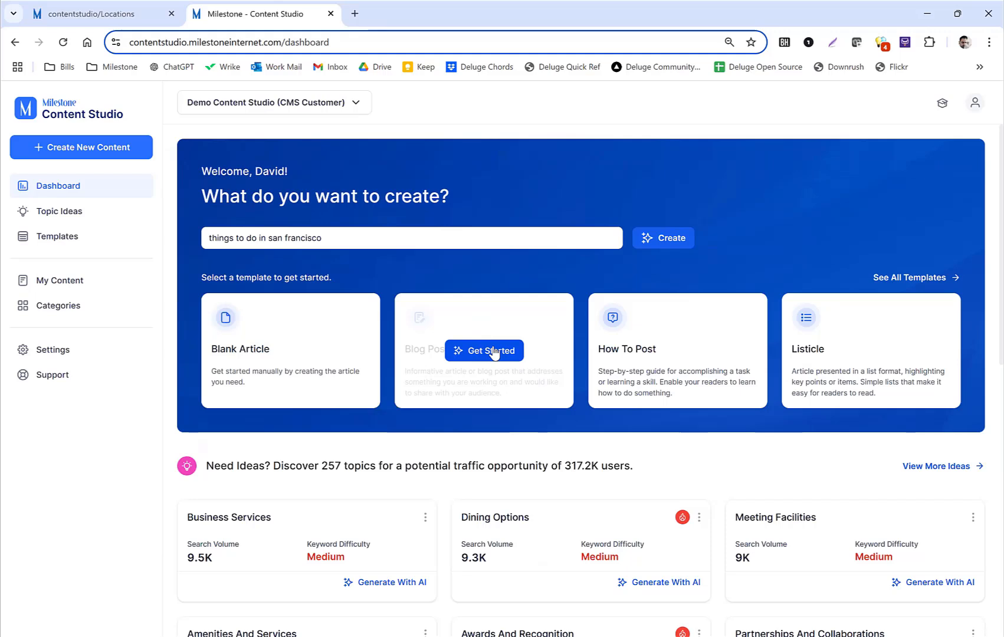
{"action": "left_click", "coordinate": [907, 278]}
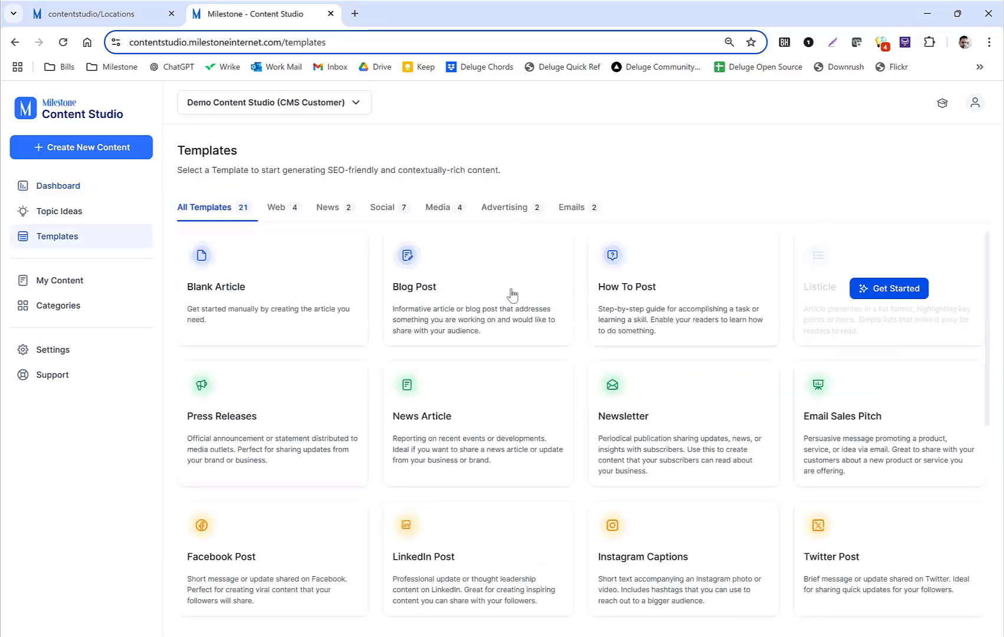
{"action": "scroll", "coordinate": [469, 366], "scroll_direction": "down", "scroll_amount": 1}
{"action": "scroll", "coordinate": [469, 366], "scroll_direction": "down", "scroll_amount": 5}
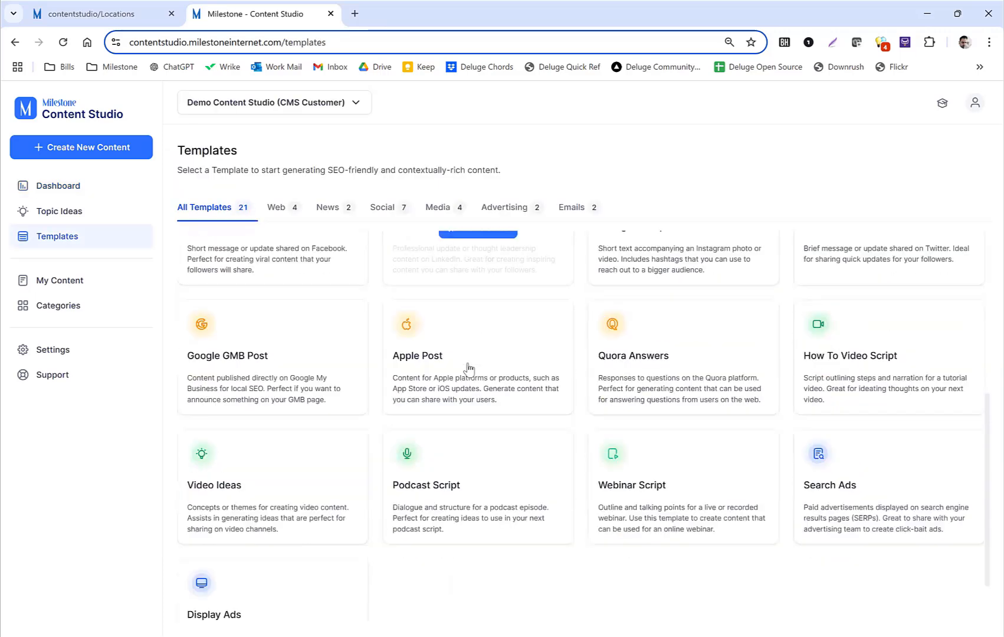
{"action": "scroll", "coordinate": [469, 368], "scroll_direction": "down", "scroll_amount": 1}
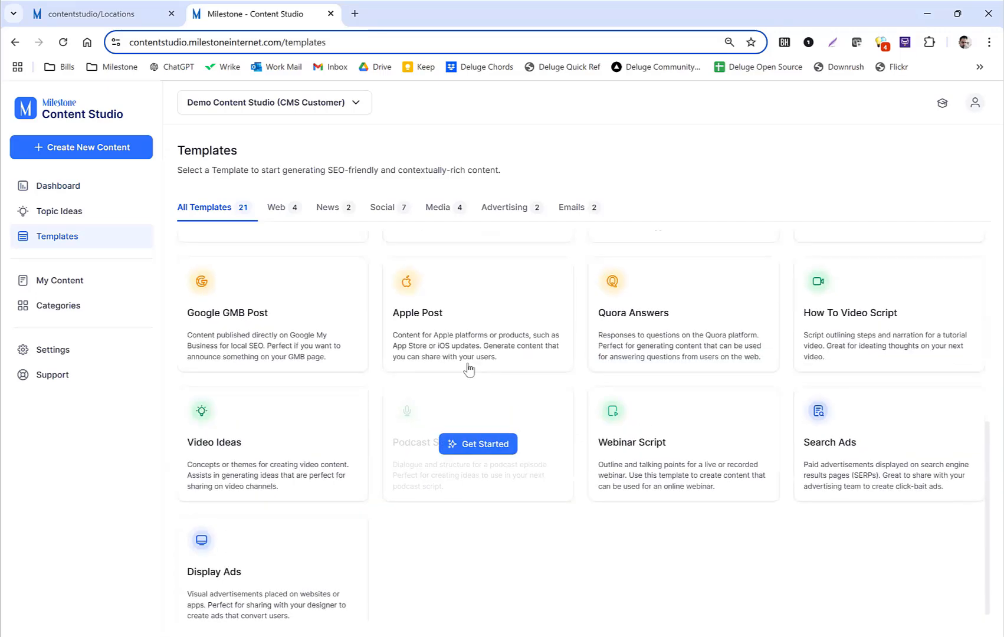
{"action": "scroll", "coordinate": [468, 370], "scroll_direction": "up", "scroll_amount": 6}
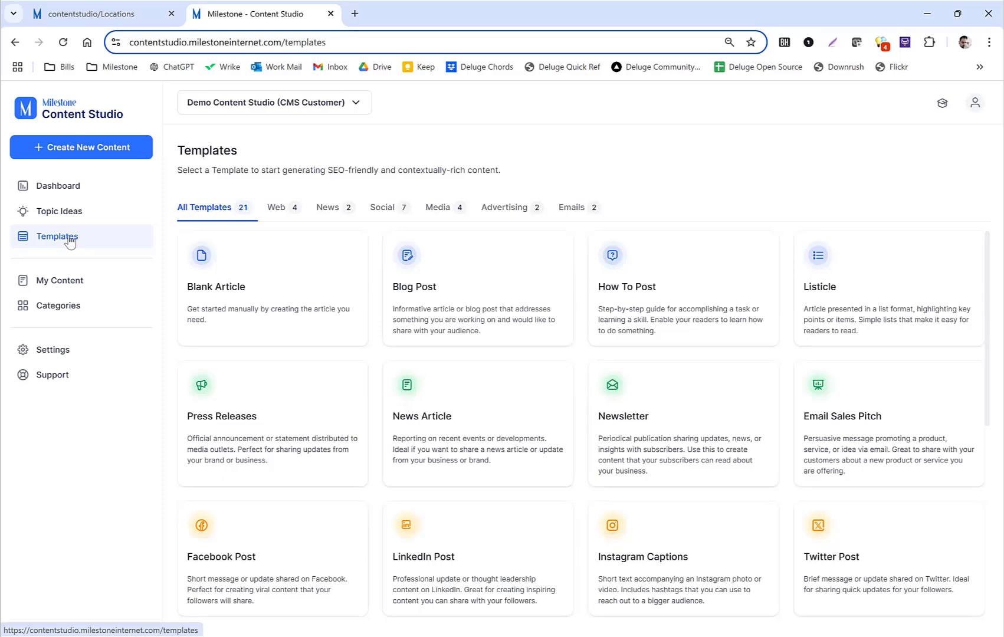
Return to the dashboard and examine the suggested topic ideas and recently created content
{"action": "left_click", "coordinate": [59, 186]}
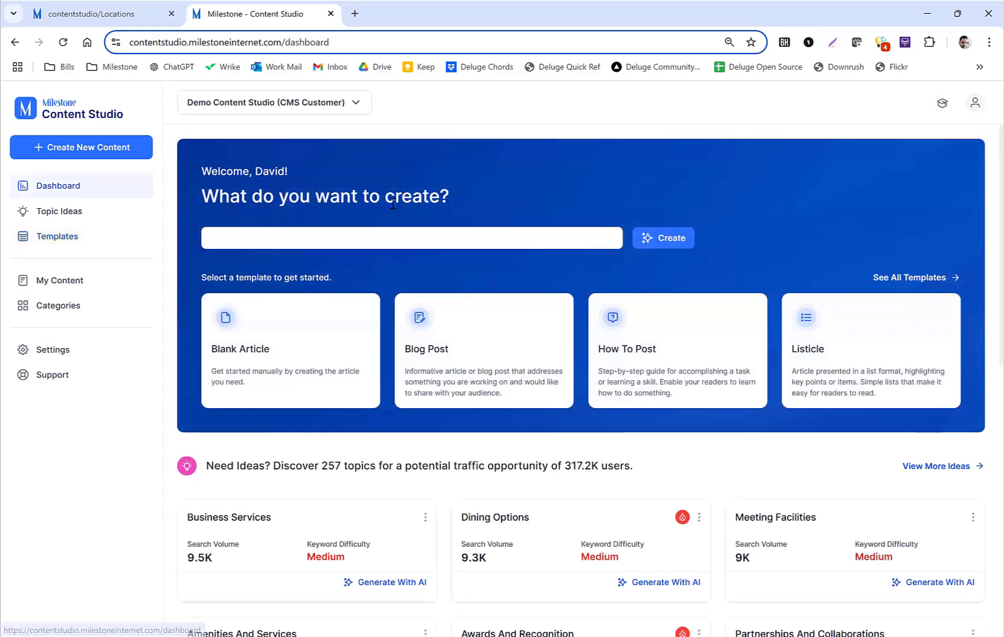
{"action": "scroll", "coordinate": [623, 330], "scroll_direction": "down", "scroll_amount": 2}
{"action": "scroll", "coordinate": [623, 330], "scroll_direction": "down", "scroll_amount": 2}
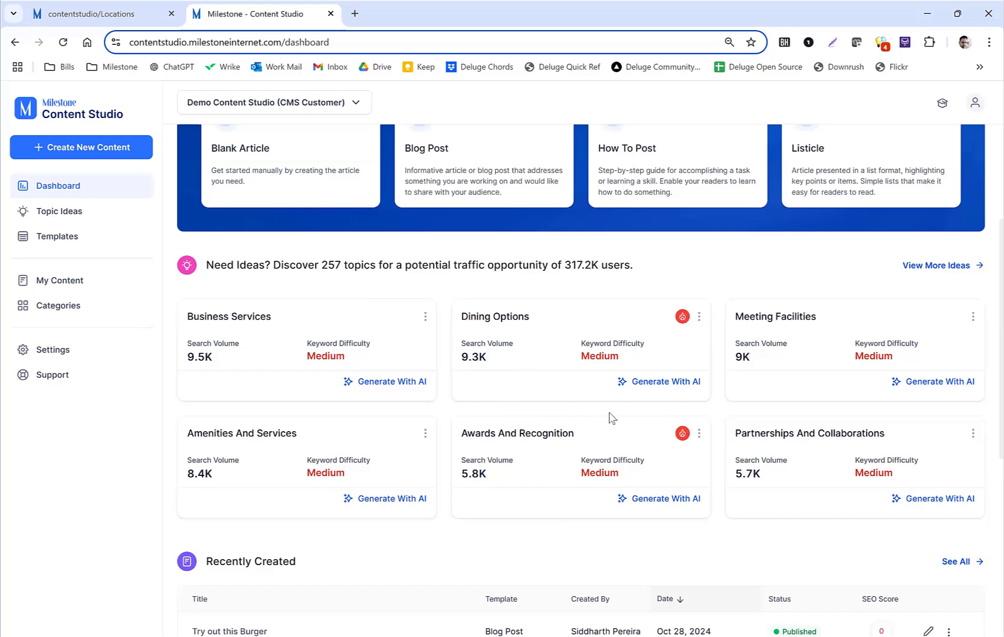
Open the full list of topic ideas and view the actions available for the Business Services topic
{"action": "left_click", "coordinate": [923, 269]}
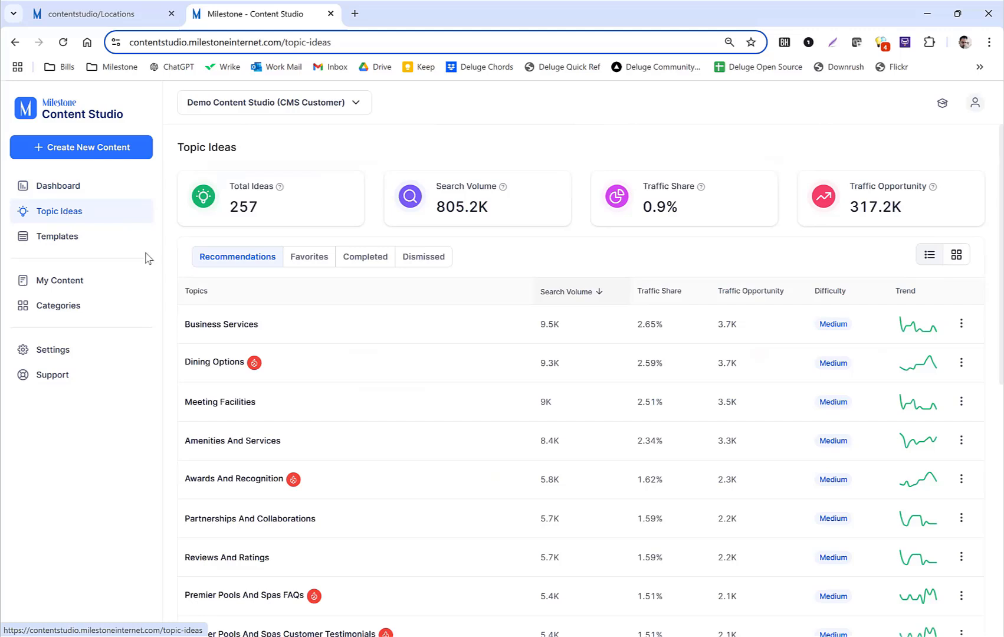
{"action": "mouse_move", "coordinate": [555, 321]}
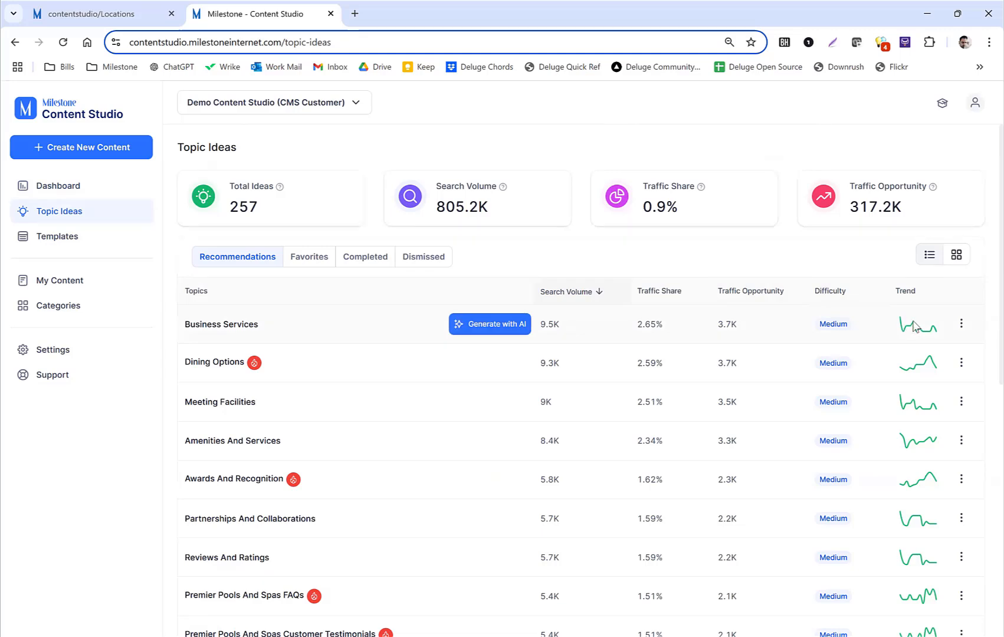
{"action": "left_click", "coordinate": [960, 326]}
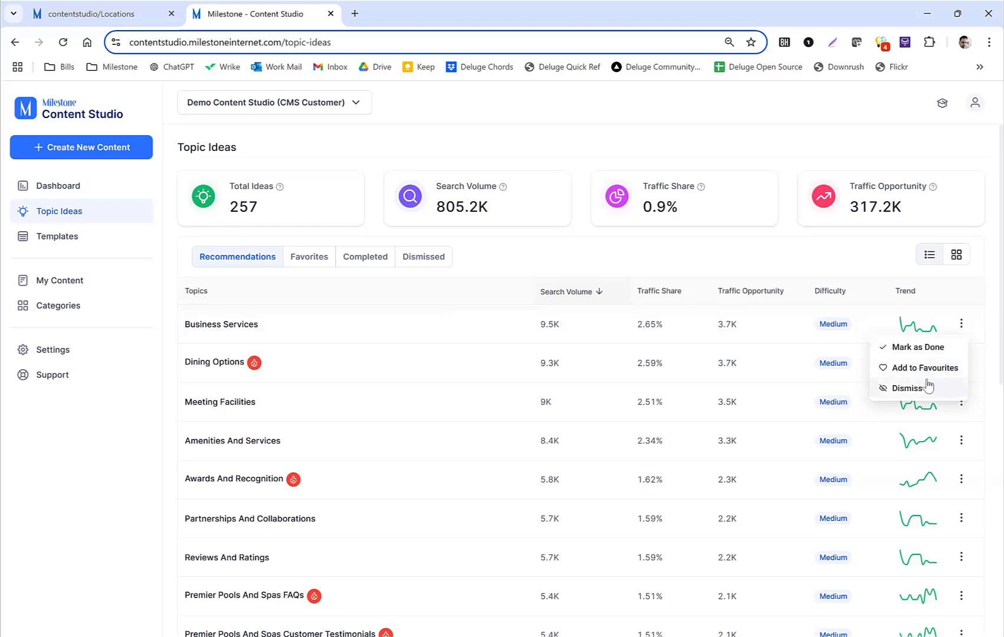
{"action": "left_click", "coordinate": [542, 258]}
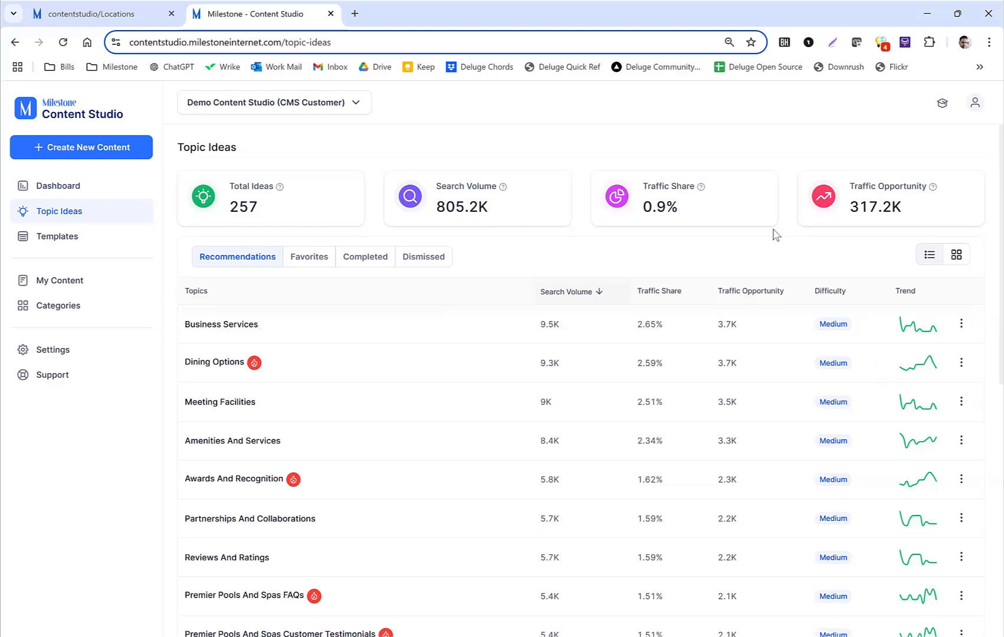
Start an AI-generated Blog Post from the Dining Options topic idea, view its topic details and cancel it
{"action": "mouse_move", "coordinate": [478, 328]}
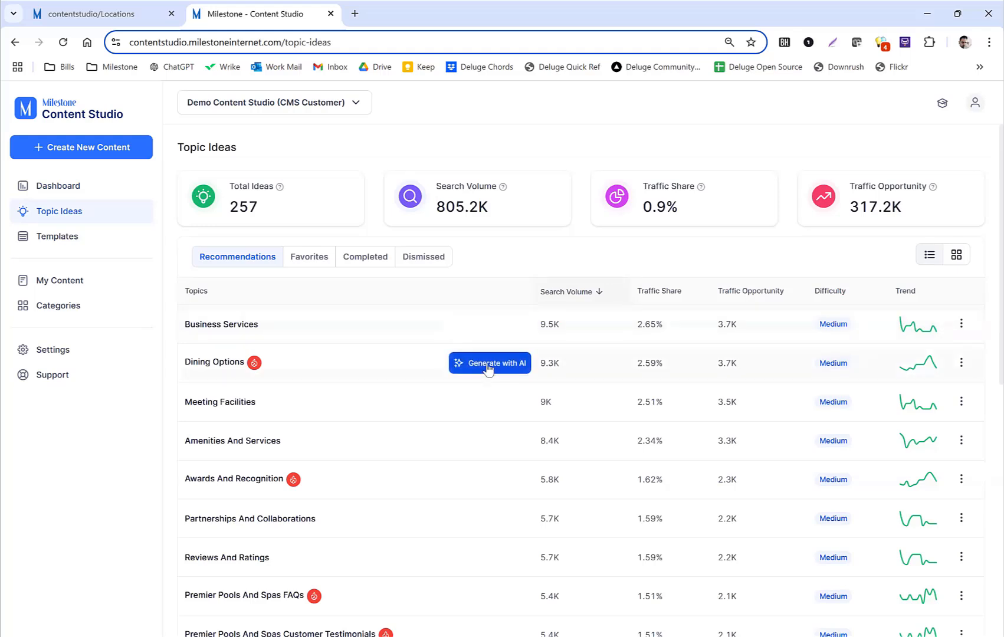
{"action": "left_click", "coordinate": [487, 367]}
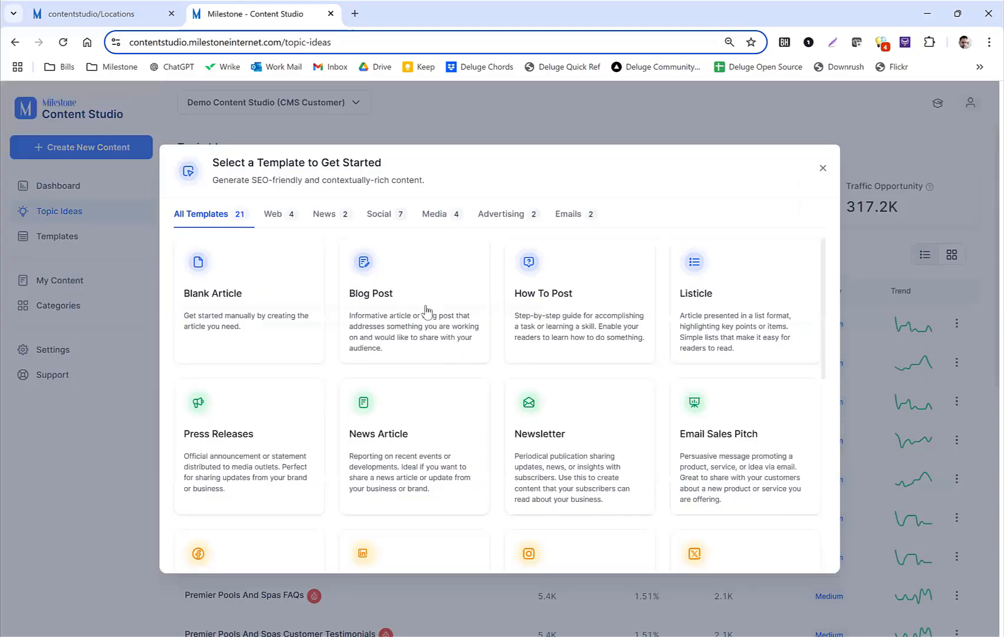
{"action": "left_click", "coordinate": [427, 311]}
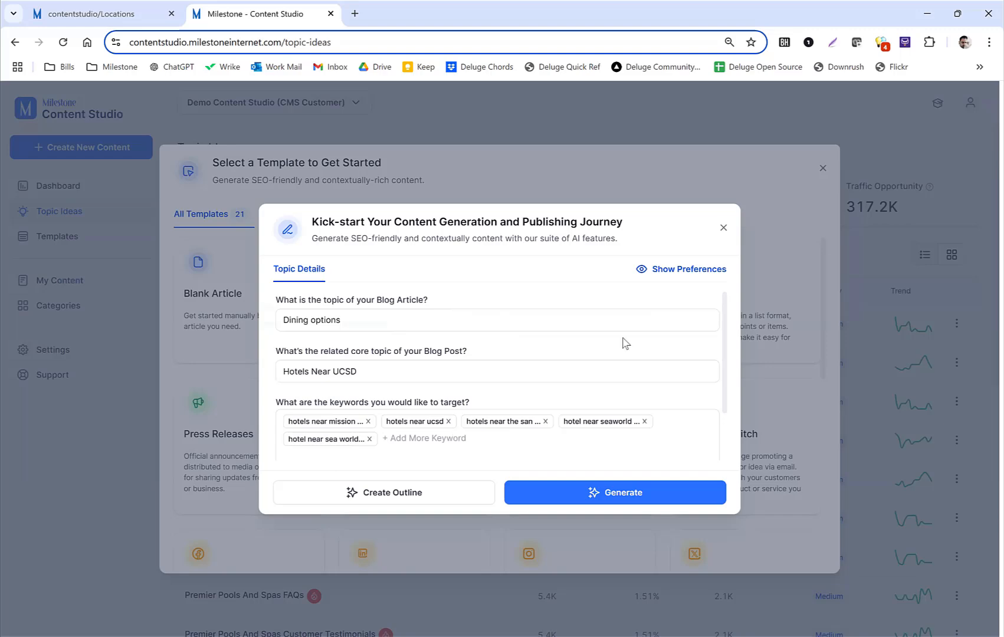
{"action": "left_click", "coordinate": [720, 226]}
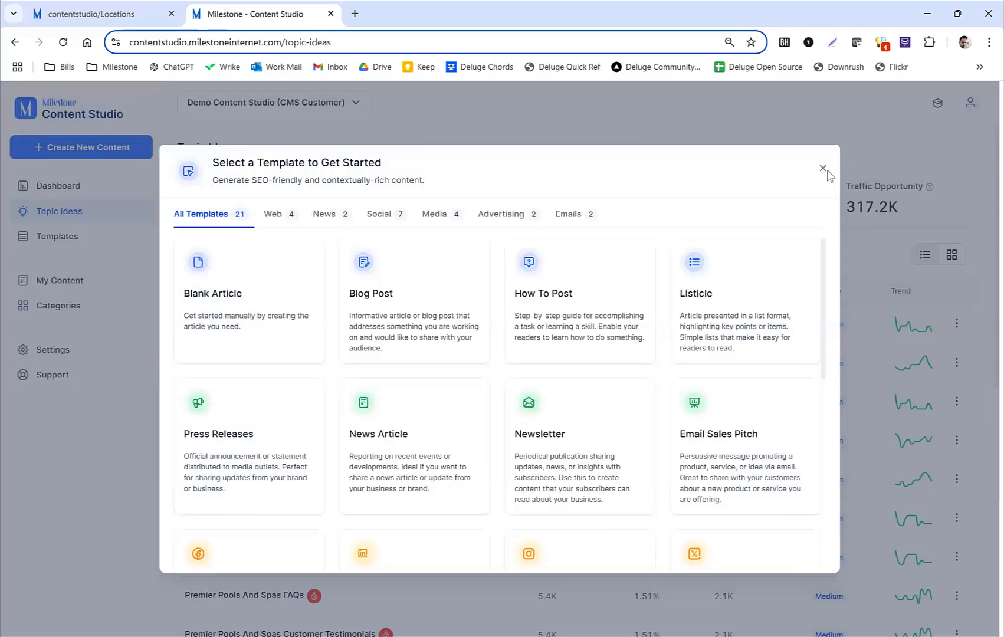
{"action": "left_click", "coordinate": [824, 169]}
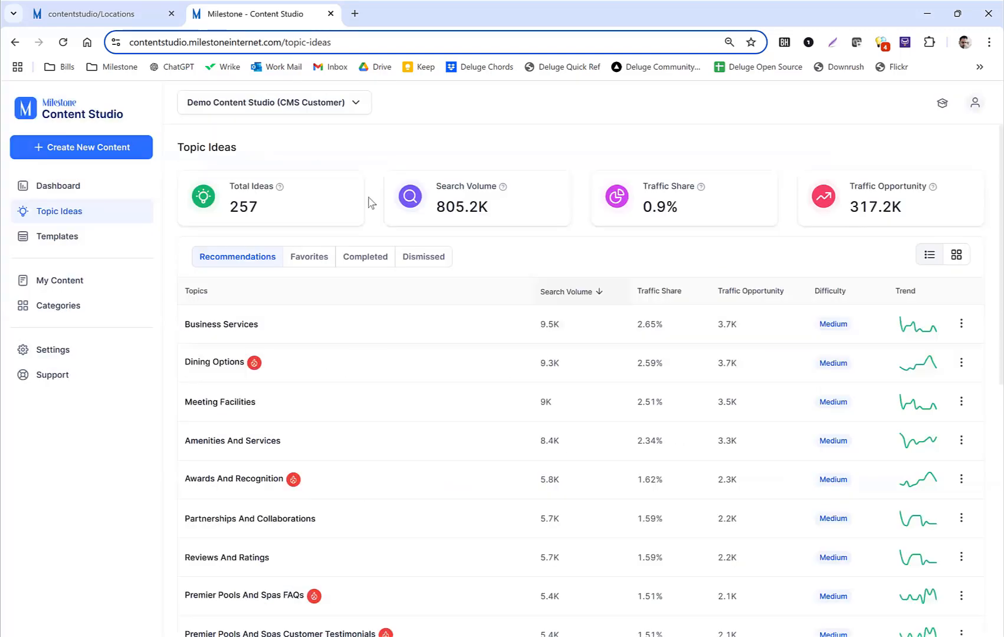
Start a Blog Post from the dashboard on the topic "things to do in san francisco"
{"action": "left_click", "coordinate": [81, 186]}
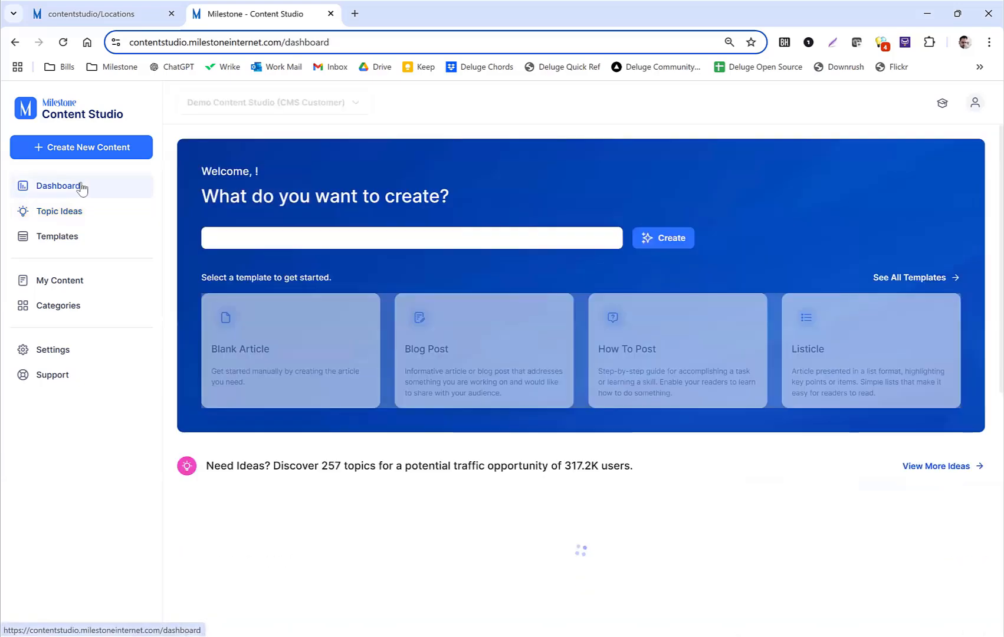
{"action": "left_click", "coordinate": [358, 238]}
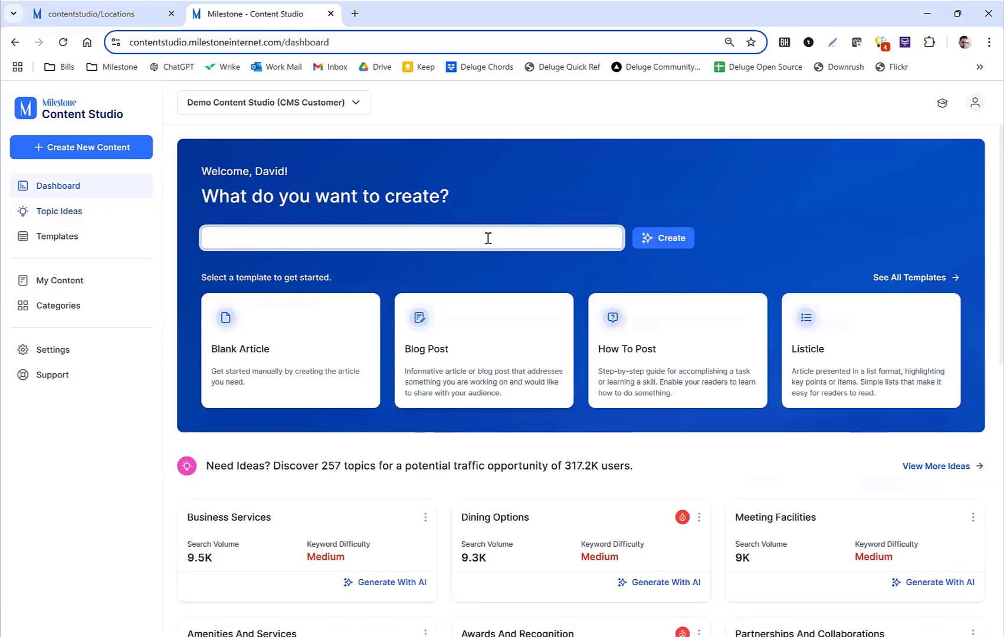
{"action": "type", "text": "things to do in san franci"}
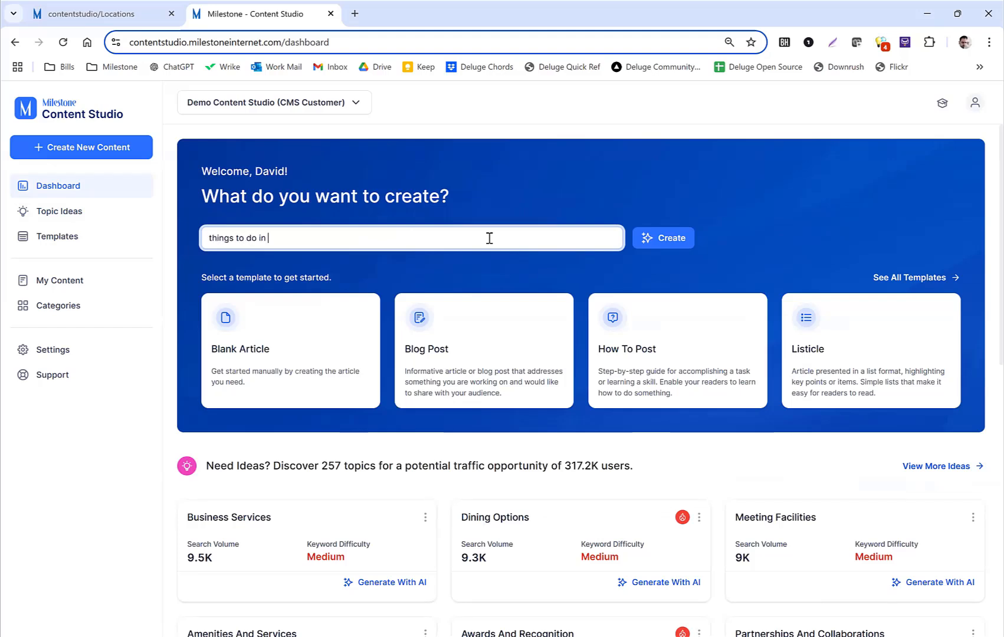
{"action": "type", "text": "sco"}
{"action": "left_click", "coordinate": [658, 234]}
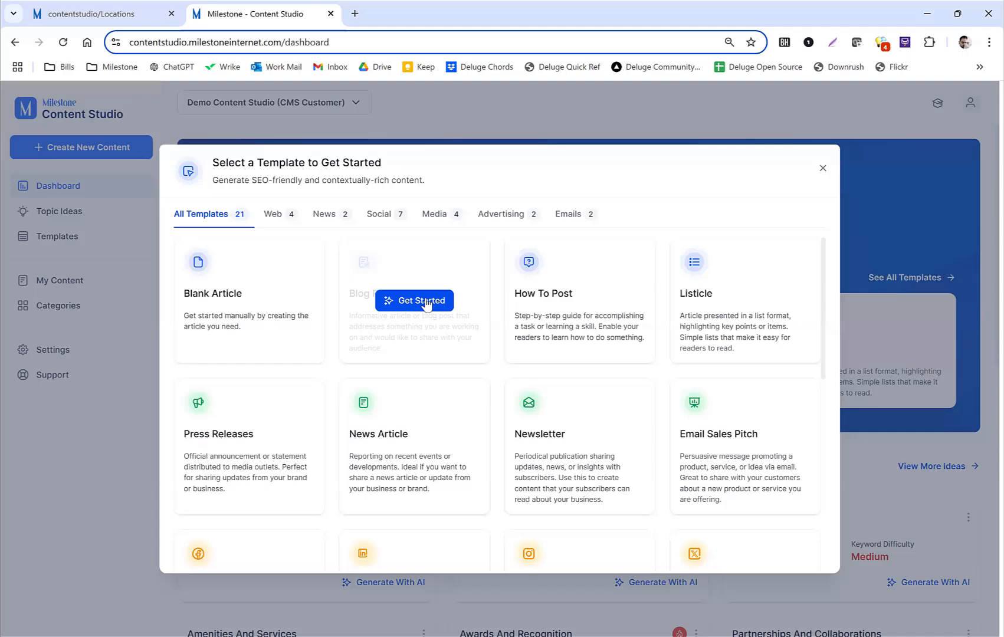
{"action": "left_click", "coordinate": [425, 303]}
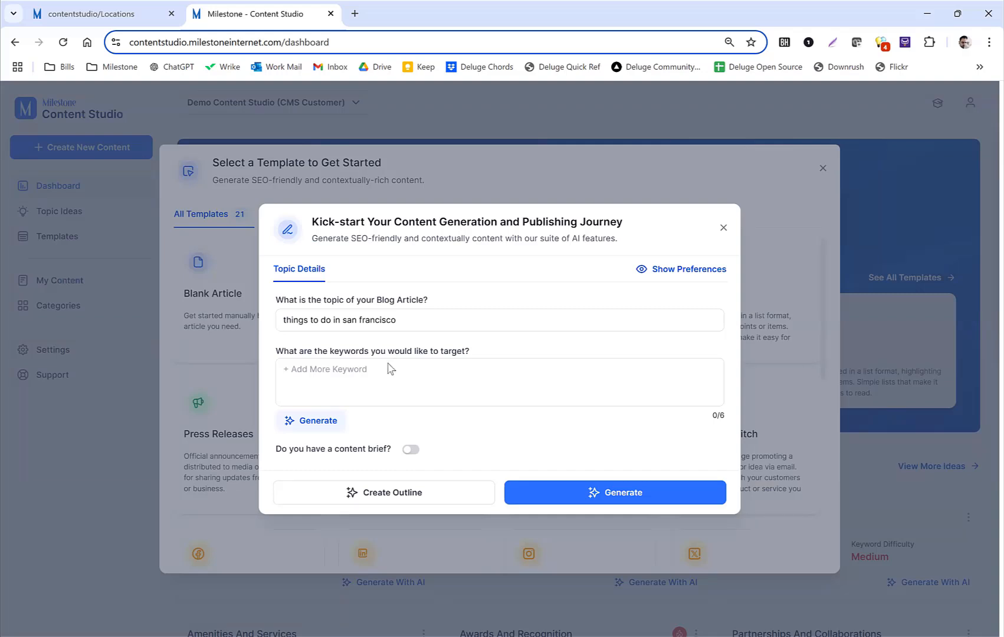
Add "san francisco activities" as a target keyword and remove it again
{"action": "left_click", "coordinate": [356, 370]}
{"action": "type", "text": "san francisco ad"}
{"action": "type", "text": "tivities"}
{"action": "key", "text": "Return"}
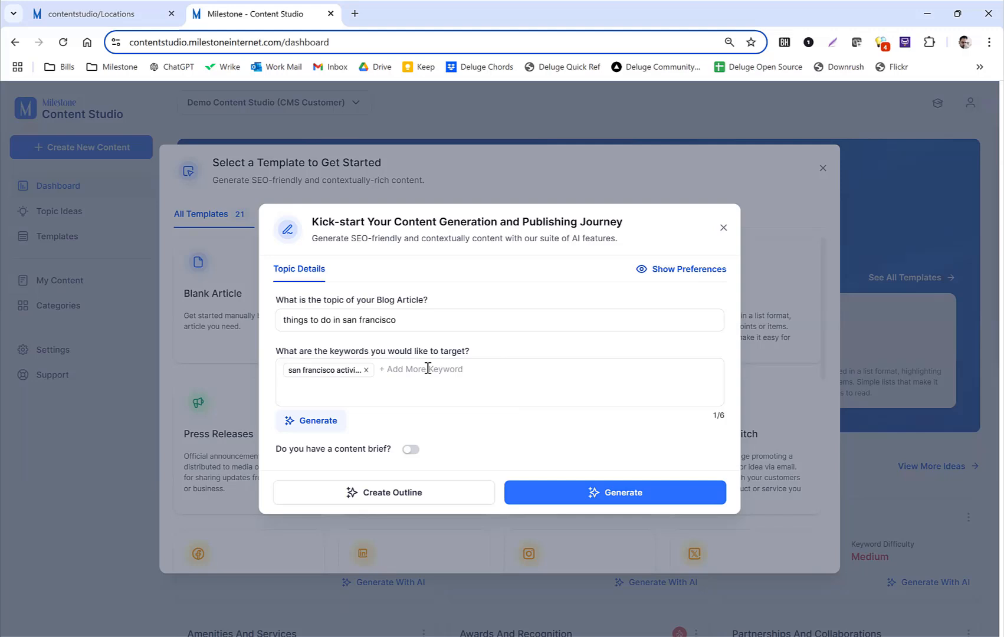
{"action": "left_click", "coordinate": [366, 370]}
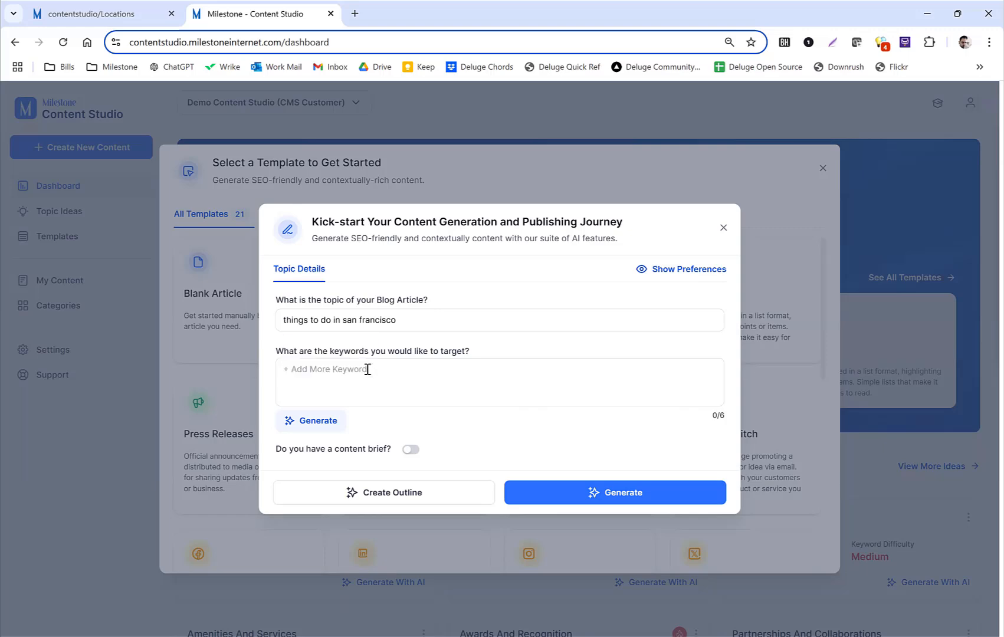
Generate keyword suggestions and add "san francisco attractions", "things to do in san francisco", "san francisco aquarium" and "alcatraz san francisco" as target keywords
{"action": "left_click", "coordinate": [332, 421]}
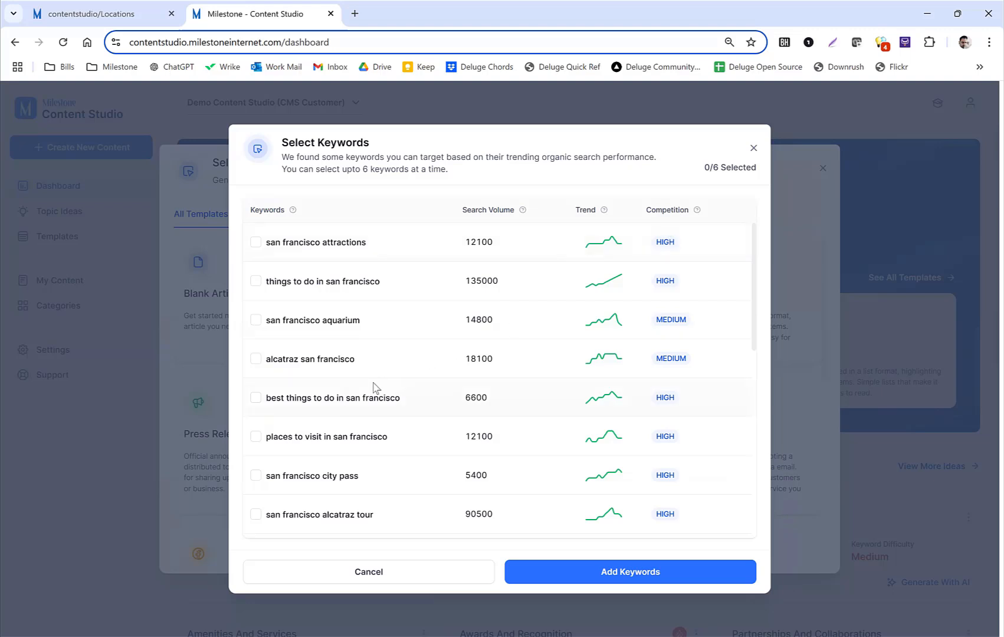
{"action": "scroll", "coordinate": [373, 387], "scroll_direction": "down", "scroll_amount": 3}
{"action": "scroll", "coordinate": [373, 387], "scroll_direction": "up", "scroll_amount": 3}
{"action": "left_click", "coordinate": [255, 241]}
{"action": "left_click", "coordinate": [256, 282]}
{"action": "left_click", "coordinate": [255, 320]}
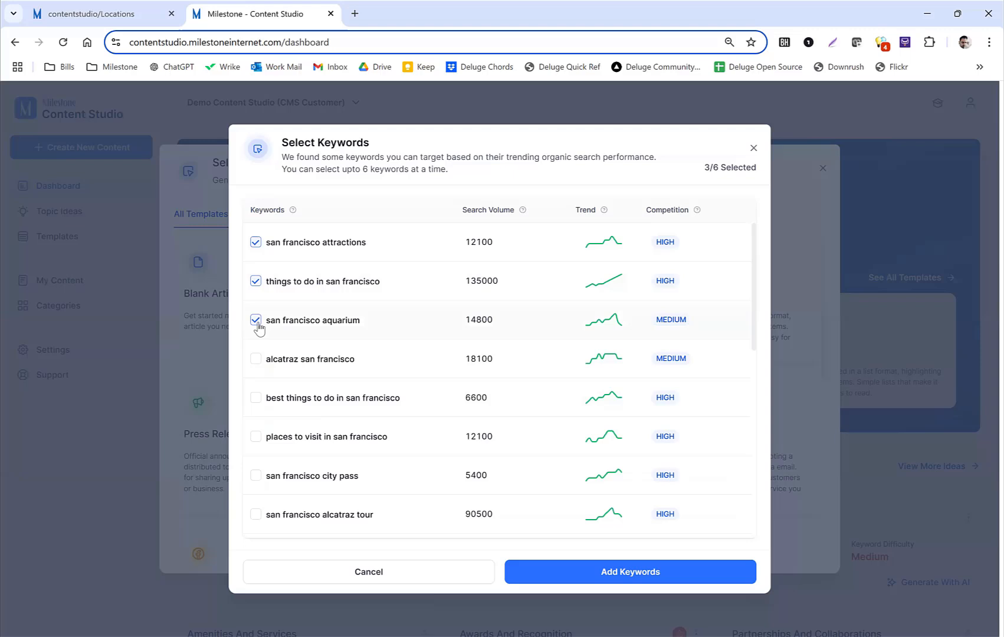
{"action": "left_click", "coordinate": [255, 360]}
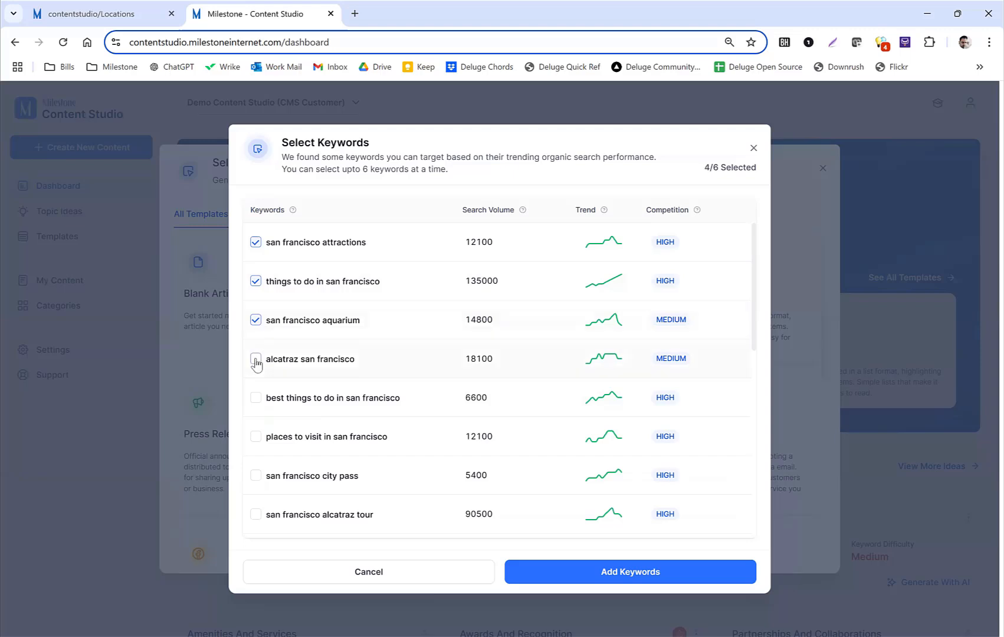
{"action": "left_click", "coordinate": [674, 572]}
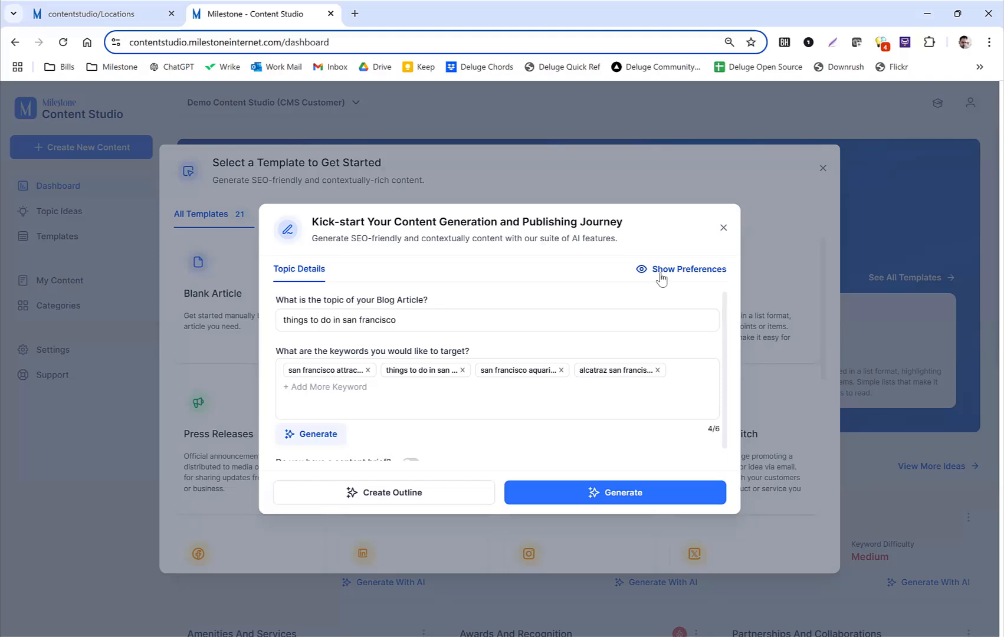
Show the article preferences, view the base language setting and hide the preferences again
{"action": "left_click", "coordinate": [661, 275]}
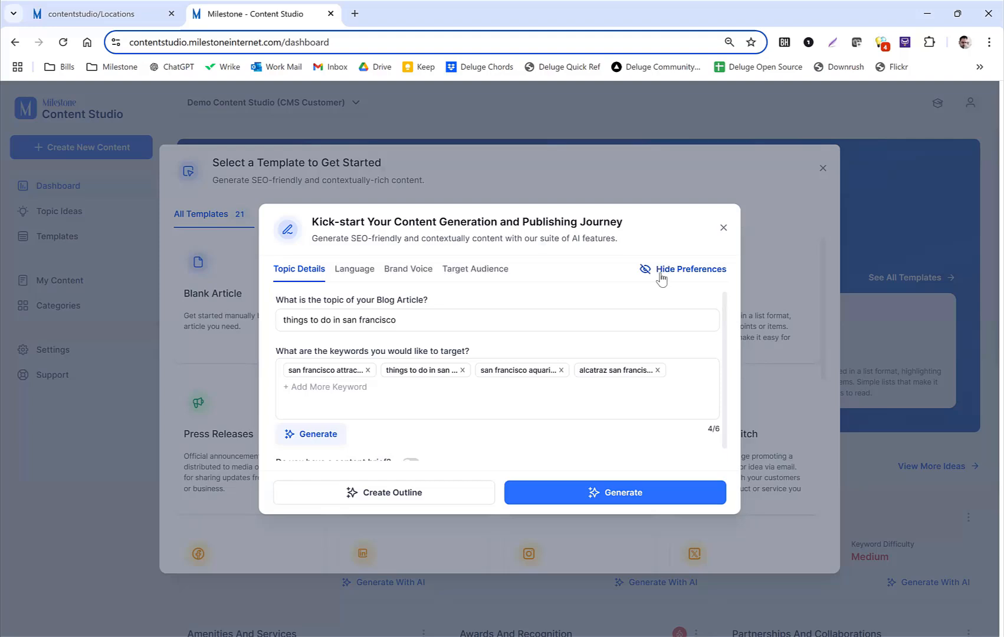
{"action": "left_click", "coordinate": [357, 270]}
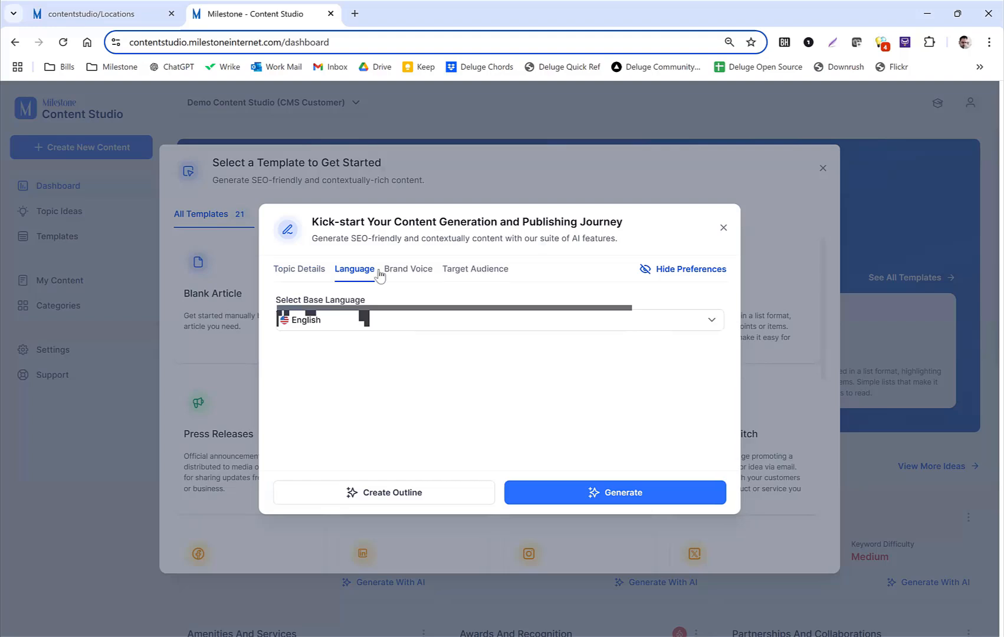
{"action": "left_click", "coordinate": [313, 273]}
{"action": "left_click", "coordinate": [667, 270]}
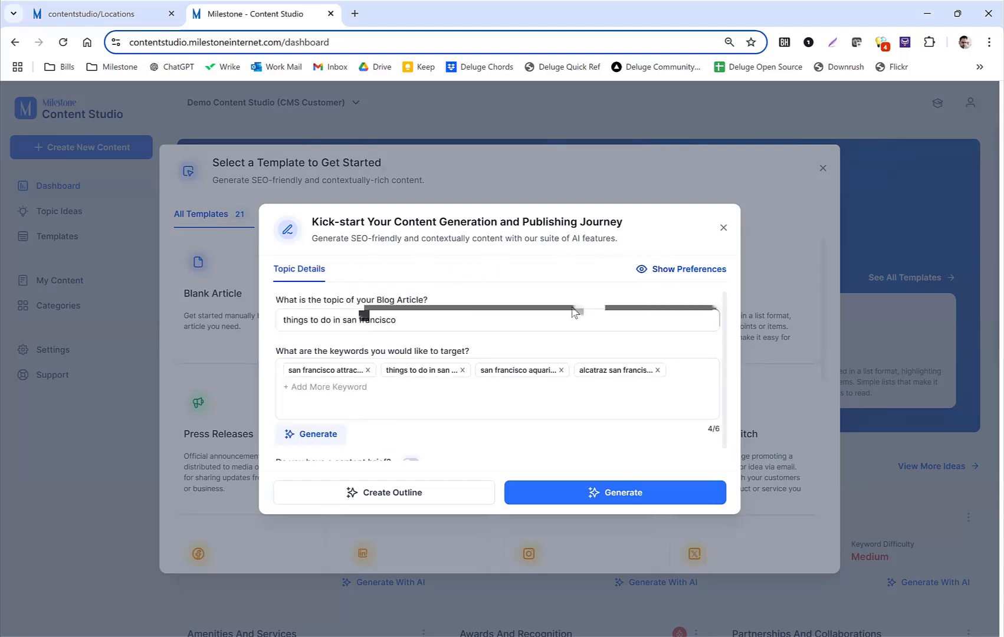
Turn on the content brief option, leave the brief empty and generate the blog article
{"action": "scroll", "coordinate": [405, 407], "scroll_direction": "down", "scroll_amount": 1}
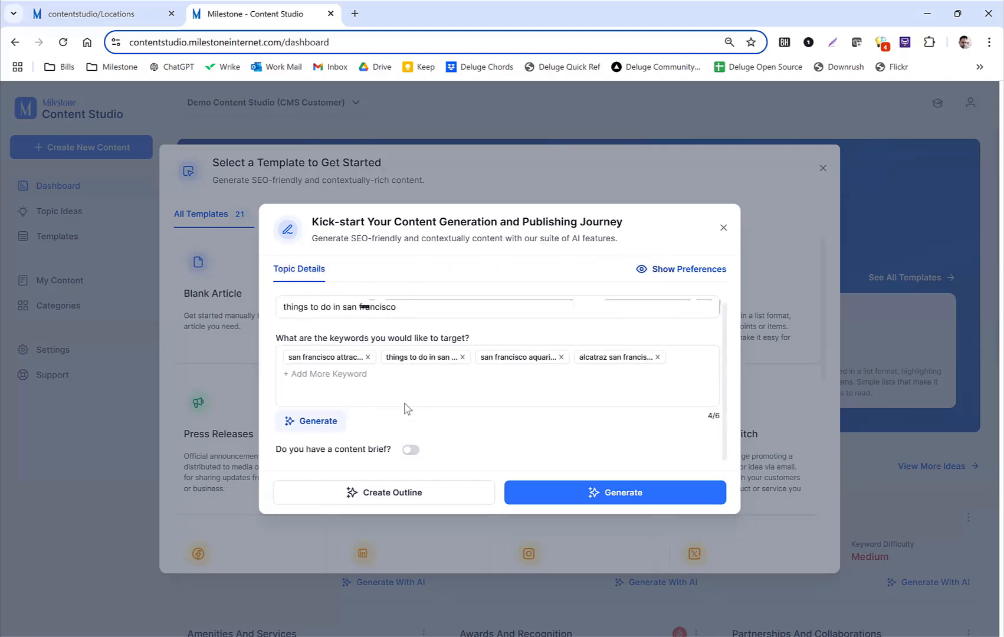
{"action": "left_click", "coordinate": [410, 451]}
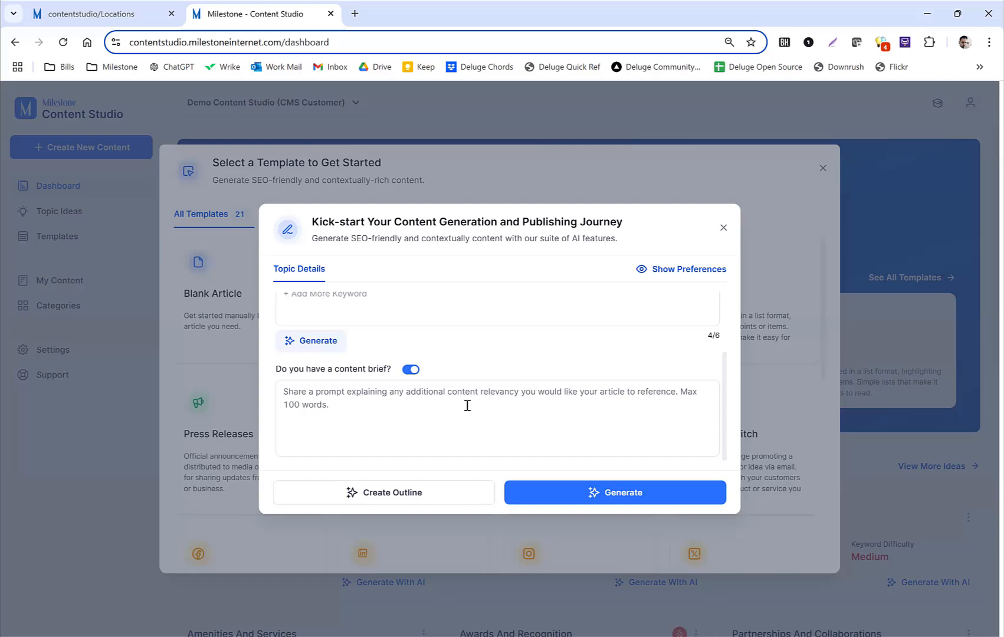
{"action": "scroll", "coordinate": [467, 405], "scroll_direction": "up", "scroll_amount": 2}
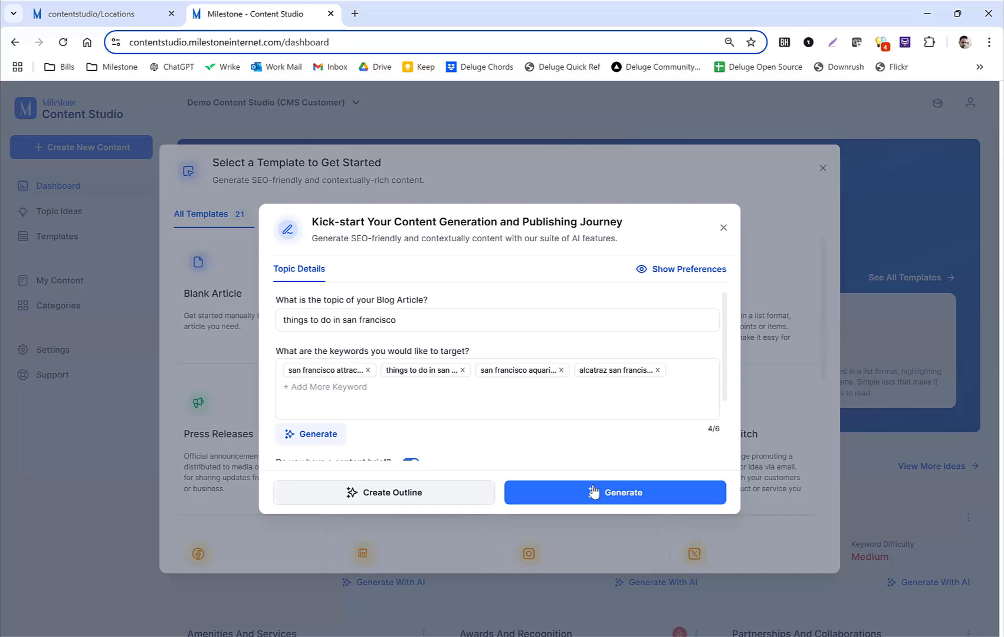
{"action": "left_click", "coordinate": [614, 491]}
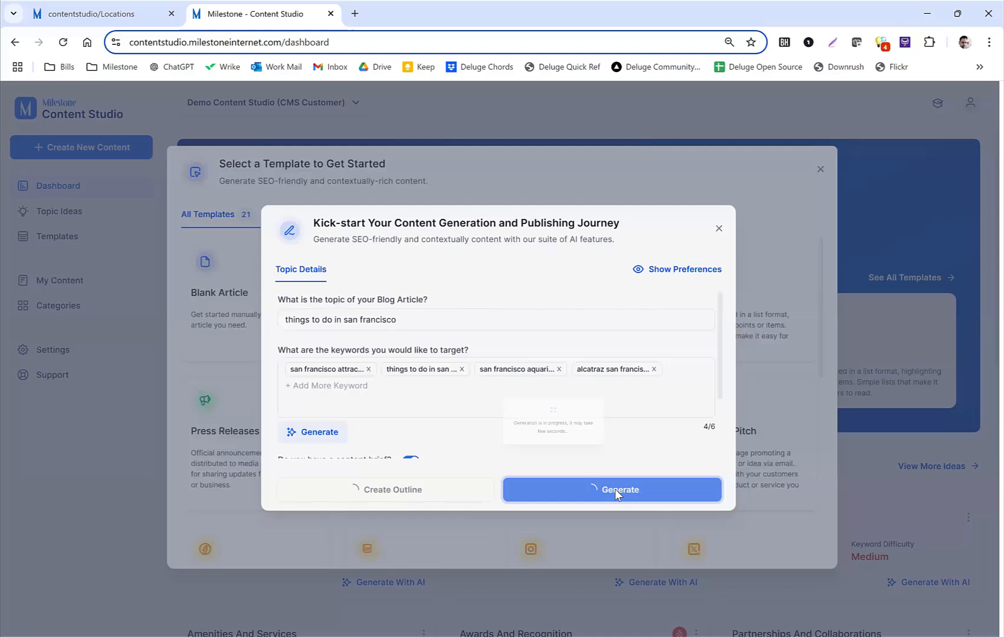